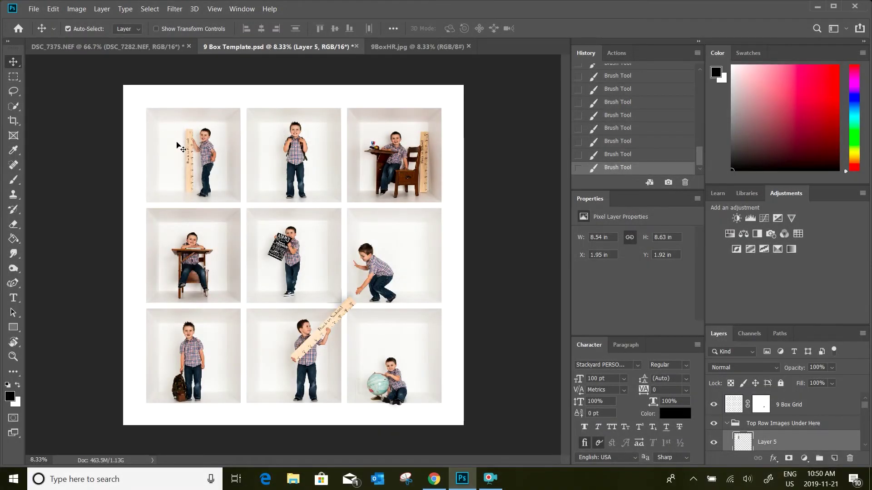
Zoom the 9 Box Template document in from 8.33% to 16.67%
key("ctrl+plus")
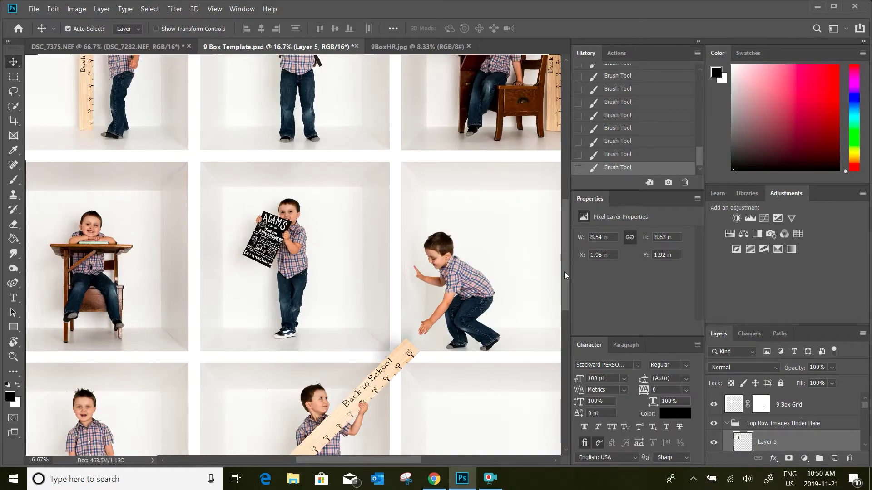
Scroll to the top-left box and zoom to 25% on the boy beside the 'Back to School' ruler
left_click_drag(563, 271, 562, 224)
left_click_drag(394, 459, 353, 459)
key("ctrl+plus")
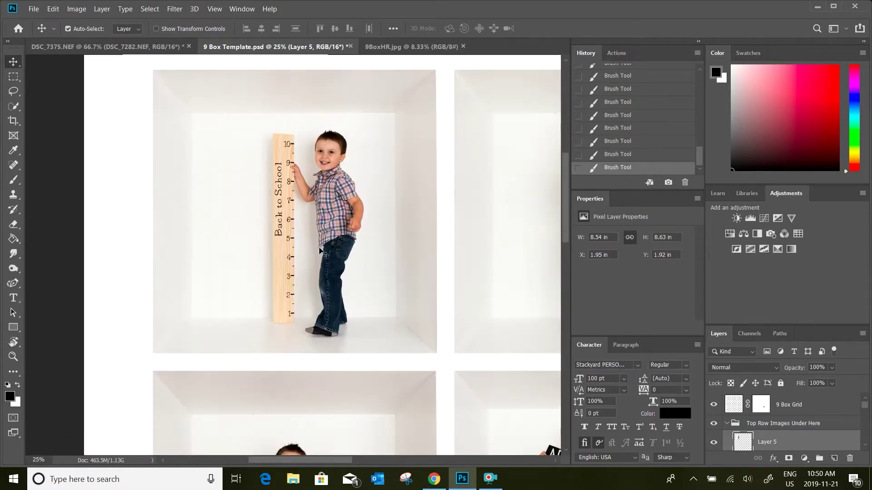
scroll(395, 178, "up", 1)
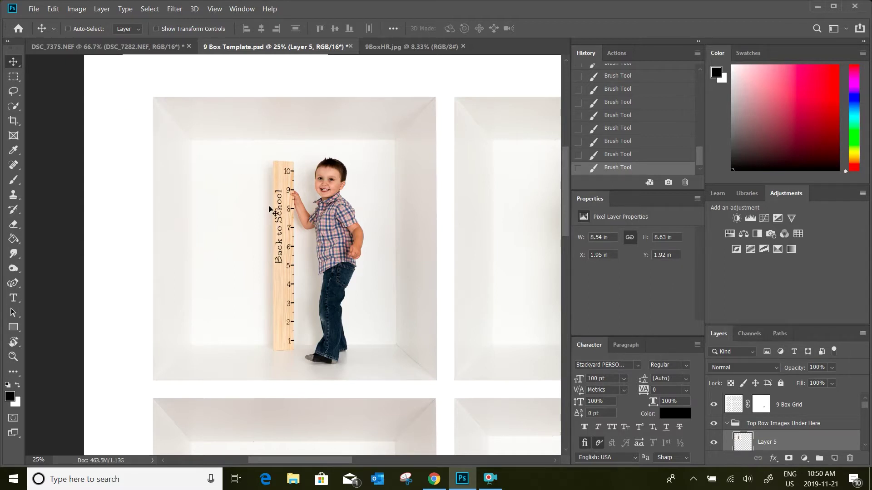
Rotate the top-left photo about 0.5° with Free Transform and apply it
key("ctrl+t")
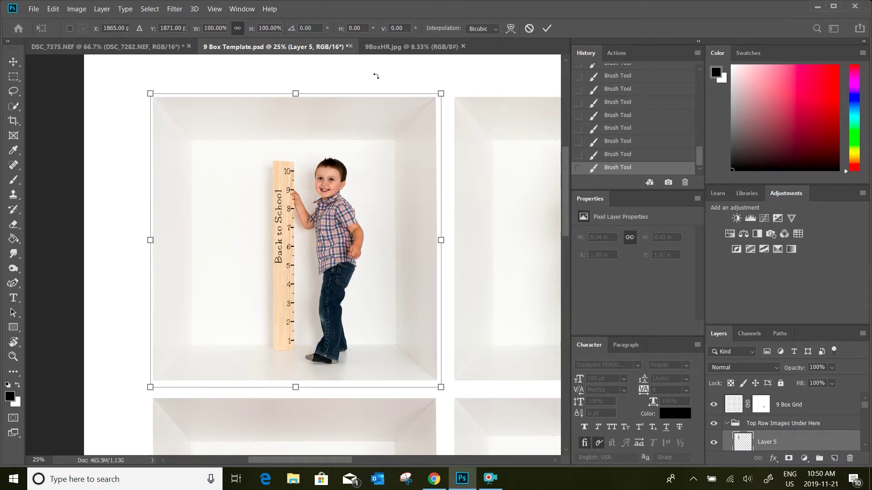
left_click_drag(376, 76, 379, 76)
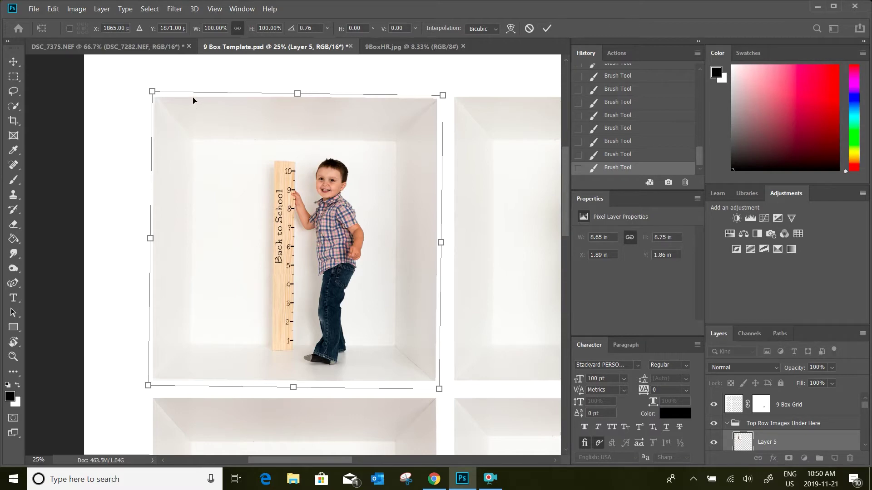
key("Return")
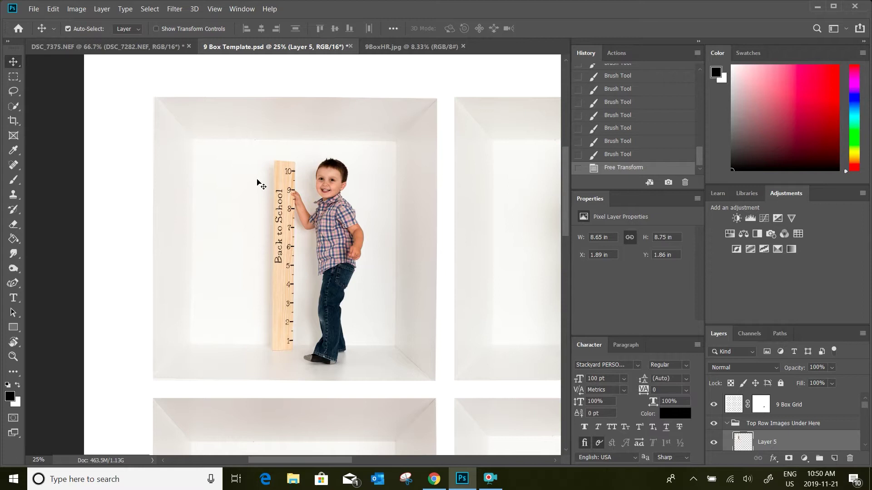
Shift the photo slightly up and left within its box
left_click_drag(298, 218, 300, 224)
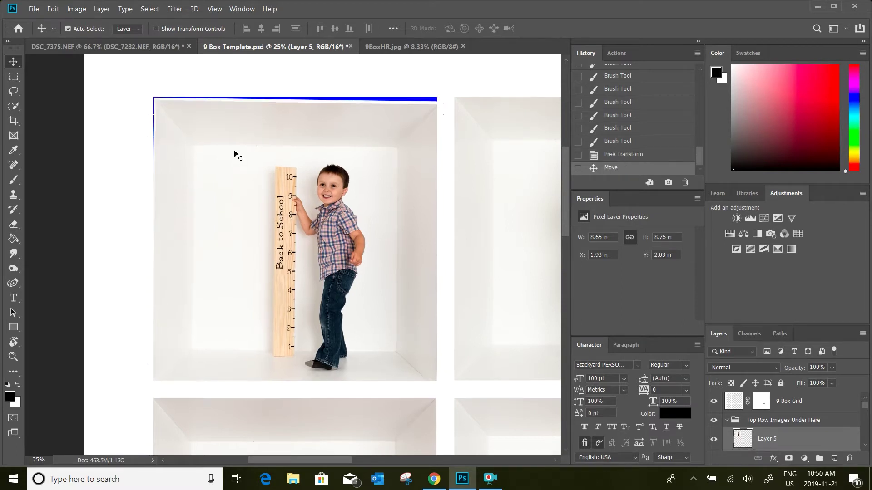
key("Left")
key("Left")
key("Left")
key("Left")
key("Left")
key("Up")
key("Up")
key("Up")
key("Up")
key("Up")
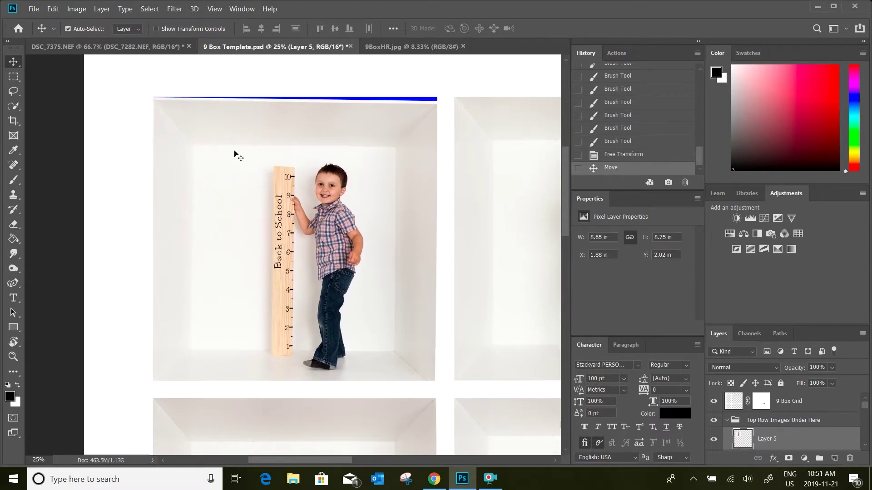
key("Left")
key("Left")
key("Left")
key("Left")
key("Up")
key("Up")
key("Up")
key("Up")
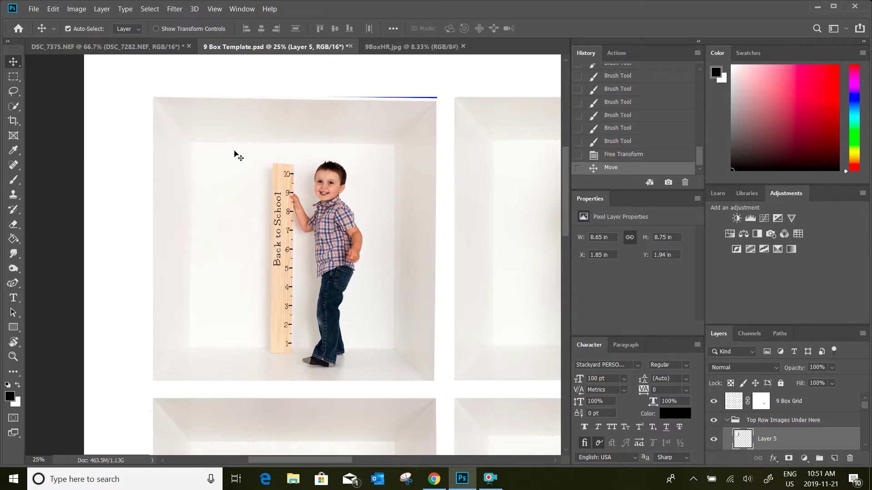
key("Left")
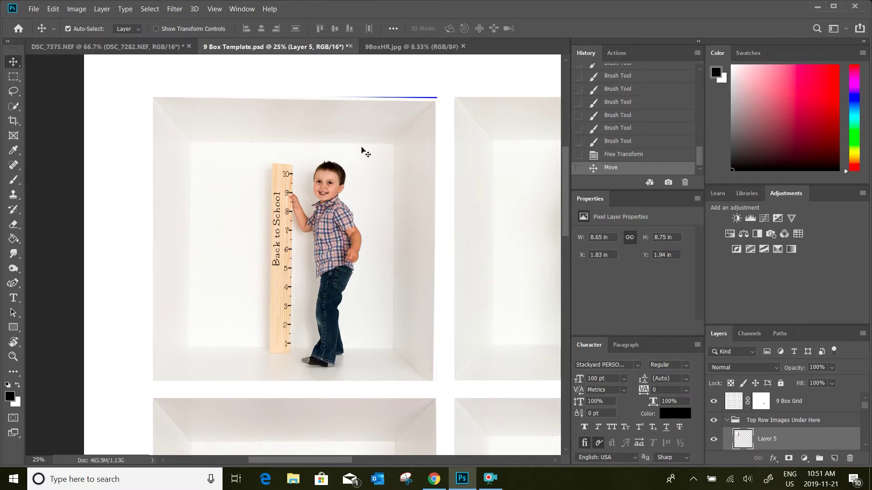
Warp the photo, pulling its top-right and bottom-right corners to the box edges and refining the top edge
left_click(54, 9)
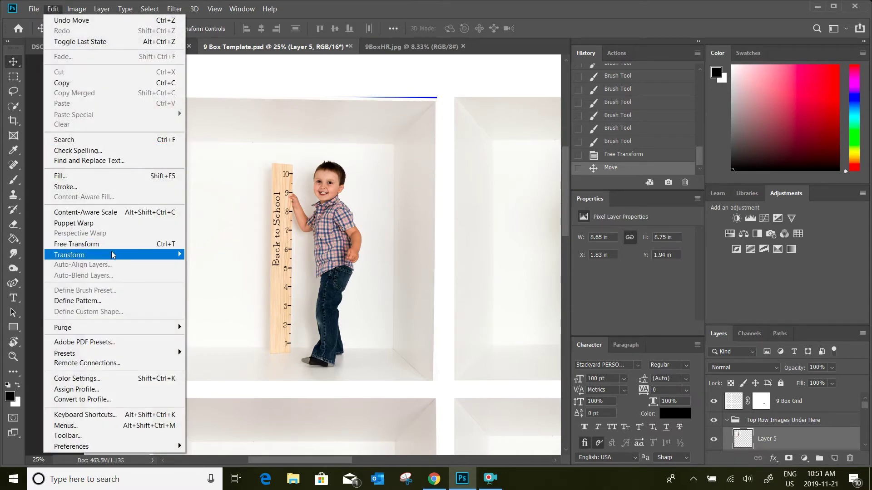
mouse_move(113, 254)
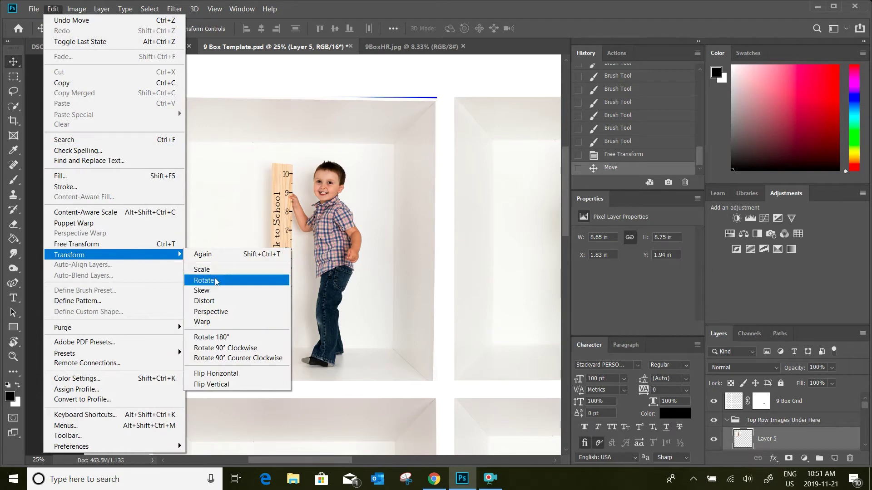
left_click(211, 324)
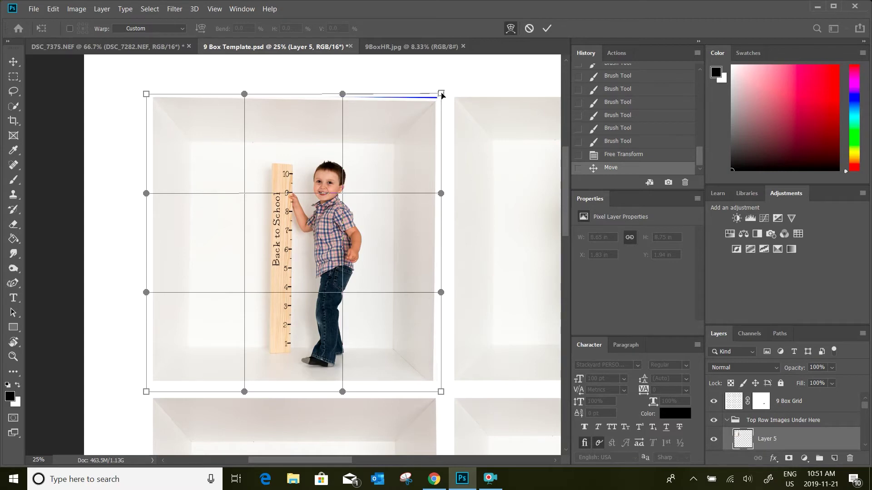
left_click_drag(443, 96, 443, 89)
left_click_drag(439, 392, 445, 391)
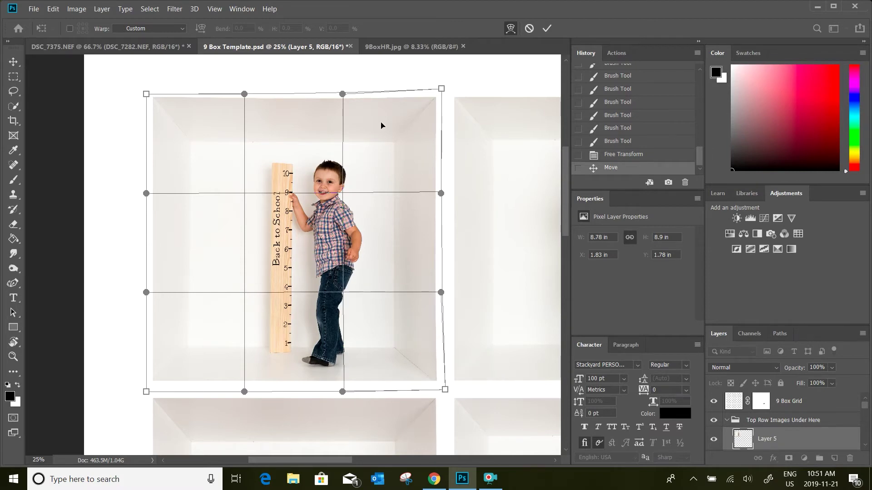
left_click_drag(343, 97, 341, 92)
left_click_drag(245, 94, 245, 96)
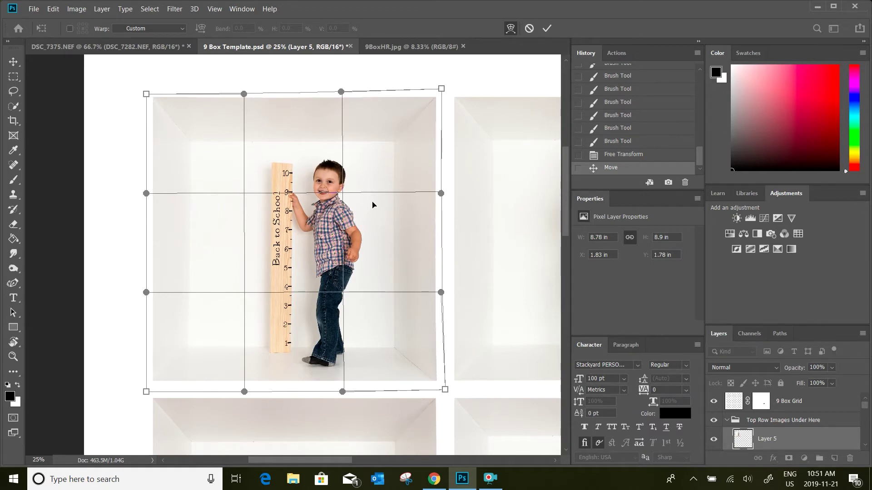
key("Return")
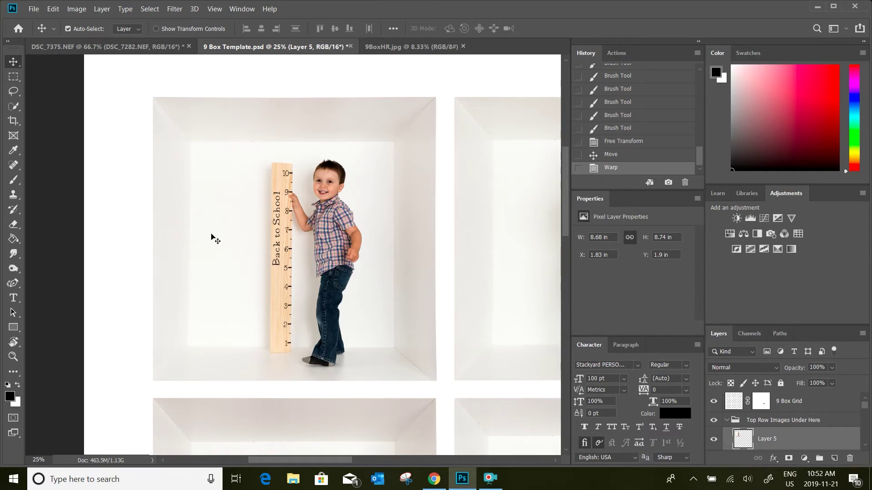
Apply a second warp, nudging the bottom-right corner up and the bottom-left corner down
left_click(53, 9)
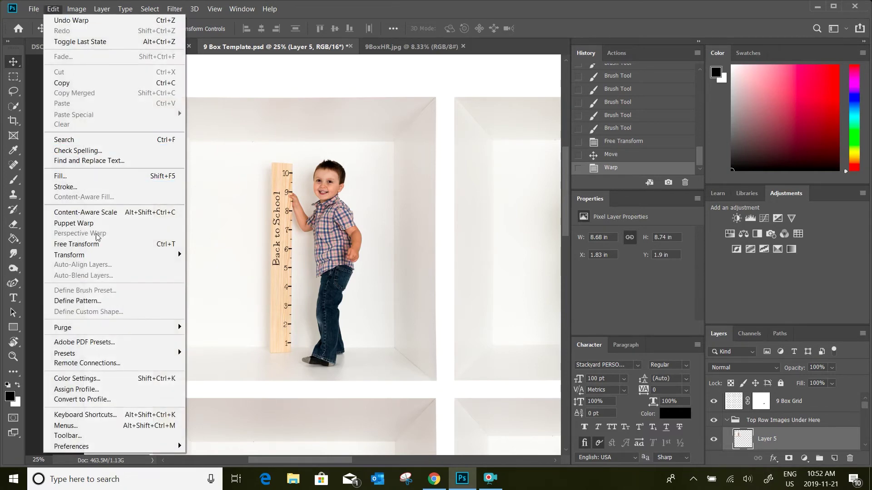
mouse_move(95, 255)
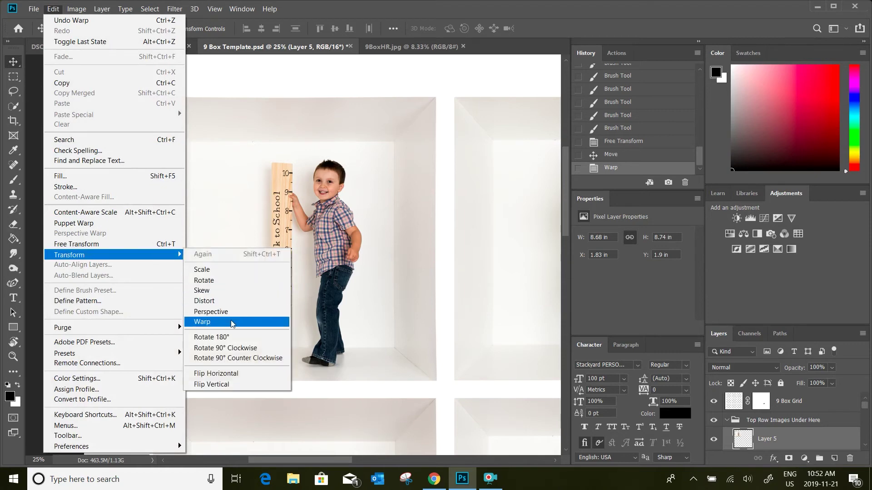
left_click(209, 321)
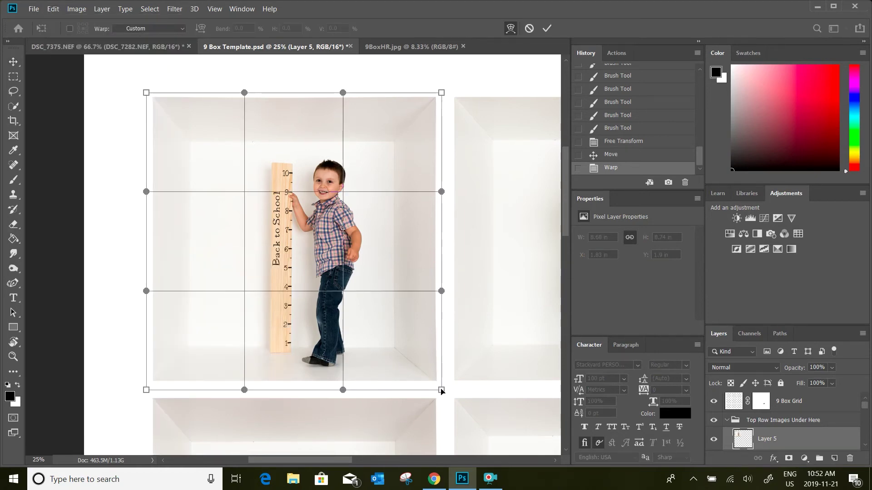
left_click_drag(441, 388, 443, 389)
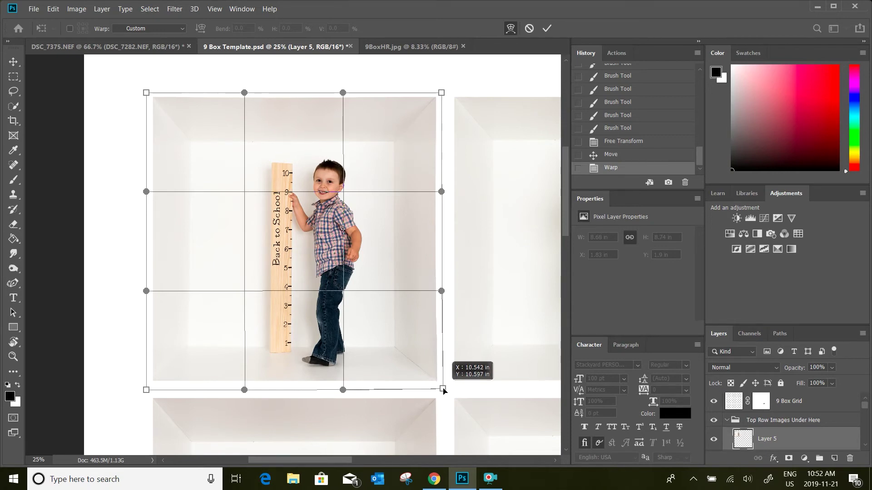
left_click_drag(147, 391, 148, 392)
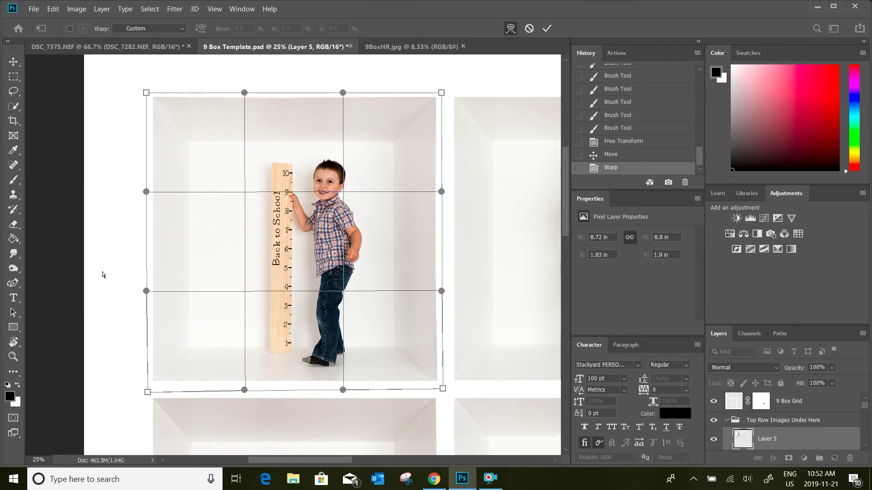
key("Return")
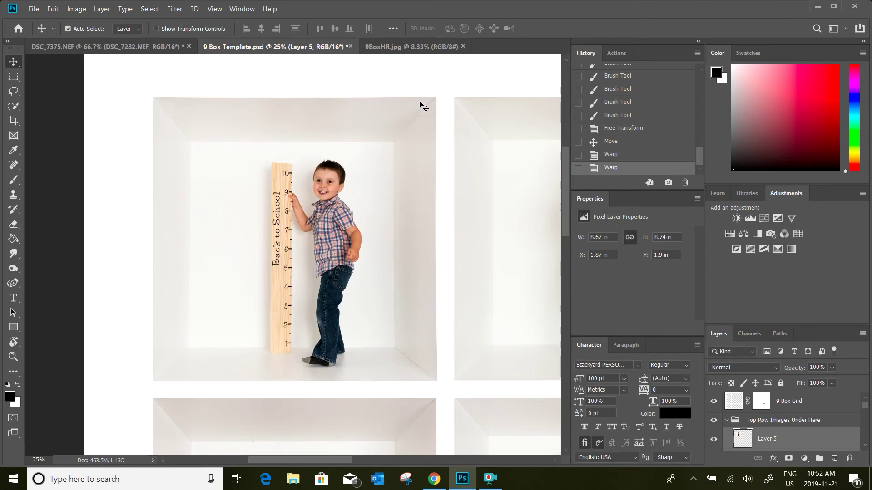
Close the Edit > Transform menu unused and zoom out to 8.33% to view the whole collage
left_click(54, 9)
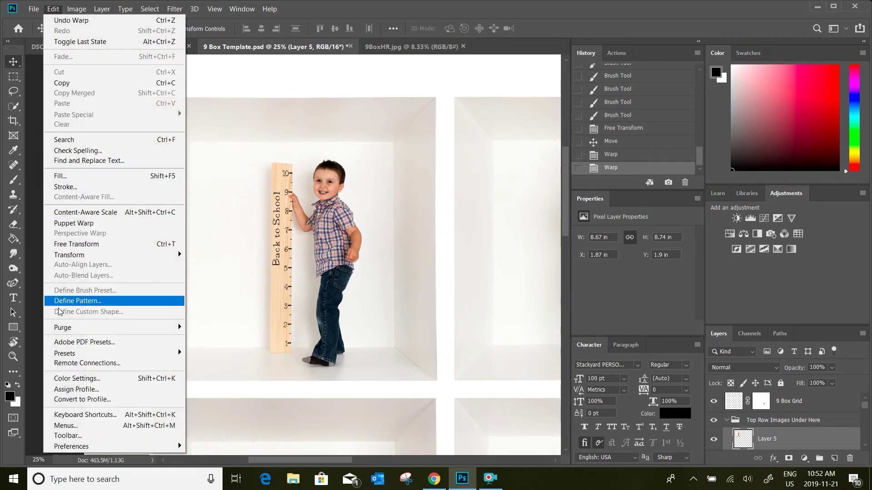
mouse_move(68, 261)
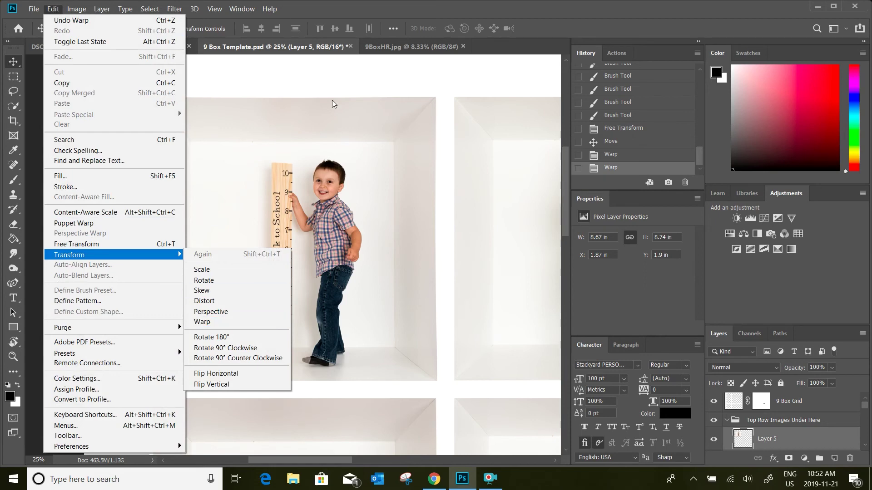
left_click(331, 86)
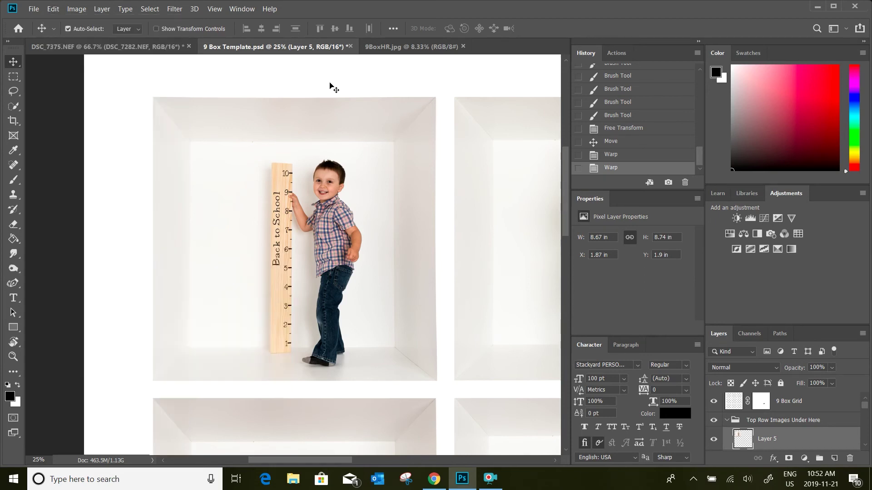
key("ctrl+minus")
key("ctrl+minus")
key("ctrl+minus")
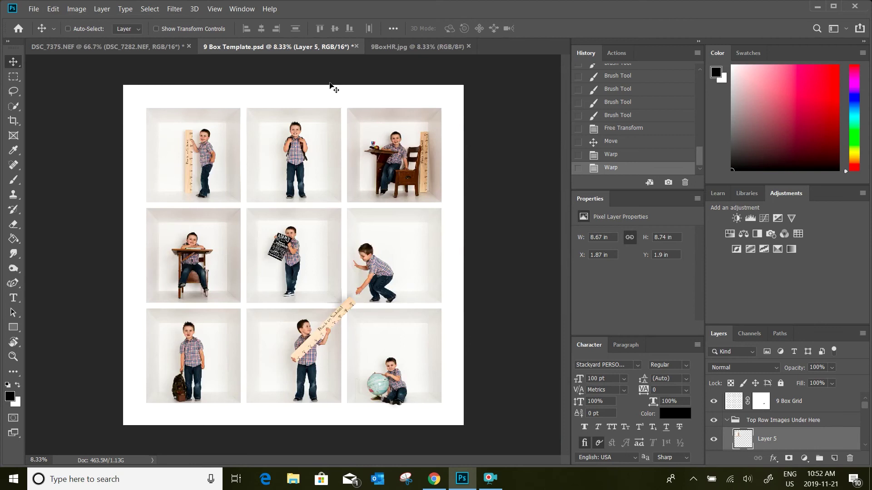